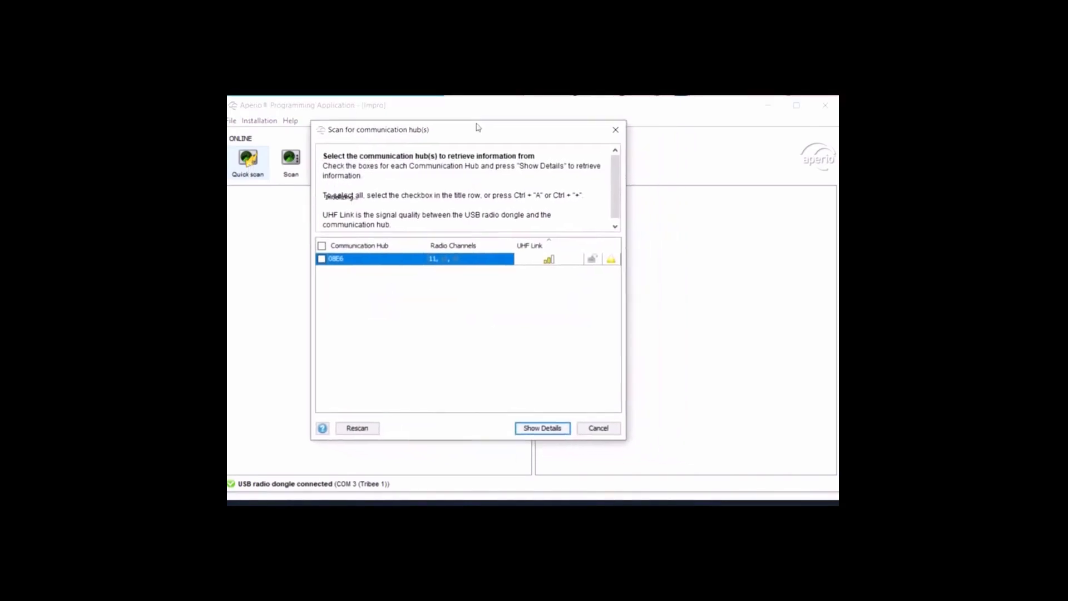
Step: Move the scan window aside, list hub 0908E6's two locks, and show lock 03E450's hub details
left_click_drag(542, 143, 475, 125)
left_click(539, 424)
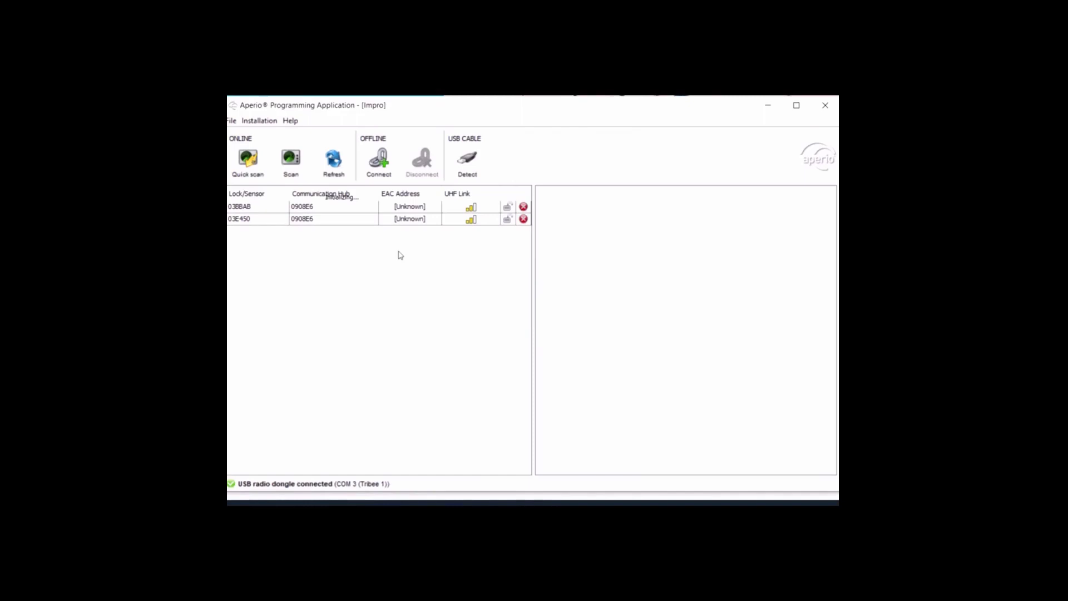
left_click(402, 222)
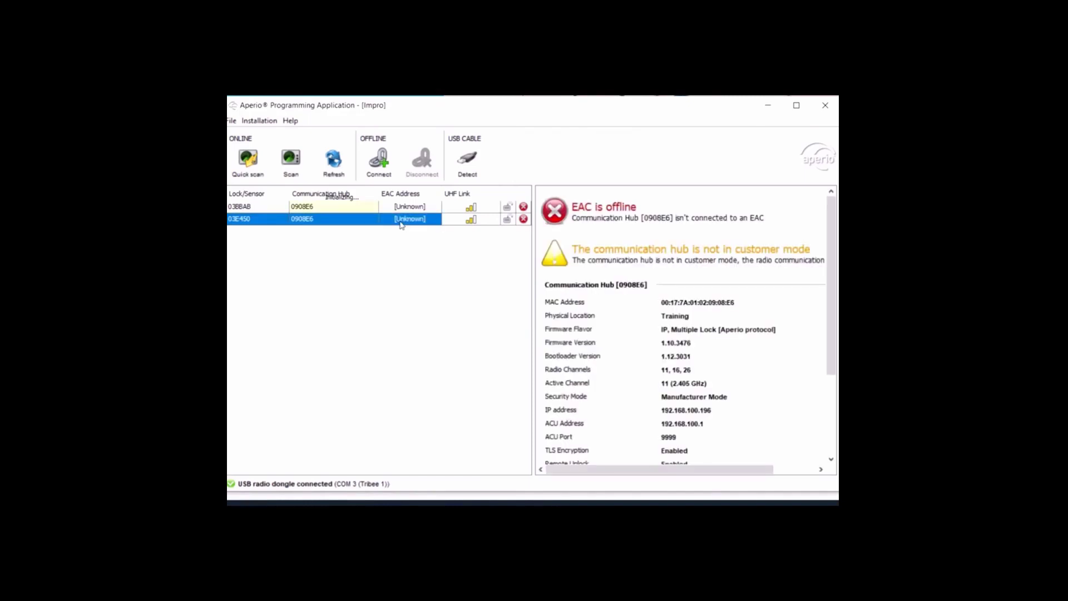
Step: Reconfigure lock 03E450's hub, changing the ACU address's last octet to 20 (192.168.100.20)
right_click(364, 219)
mouse_move(432, 246)
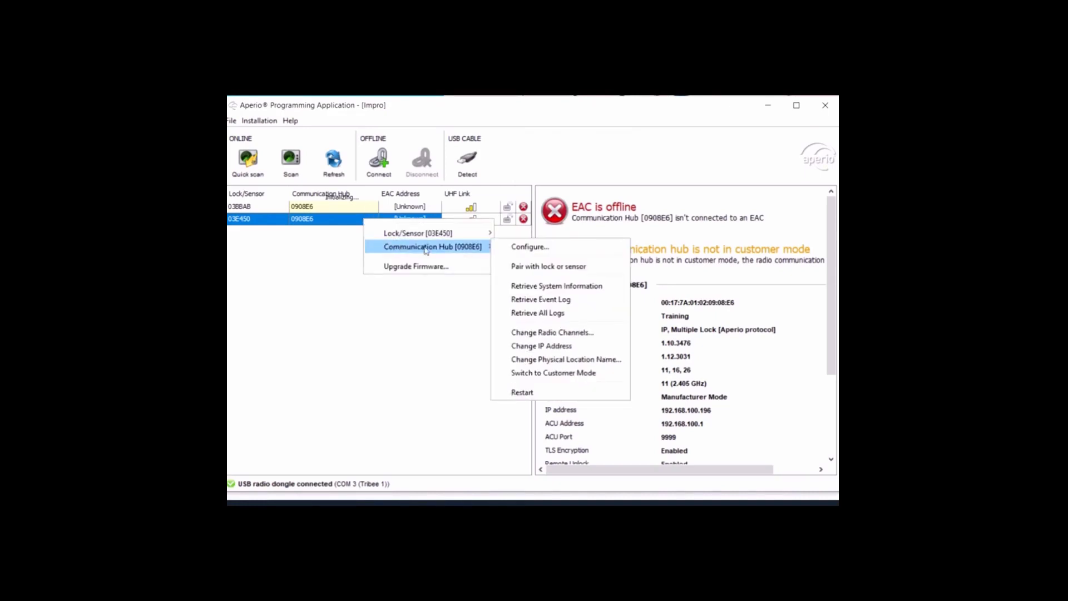
left_click(532, 248)
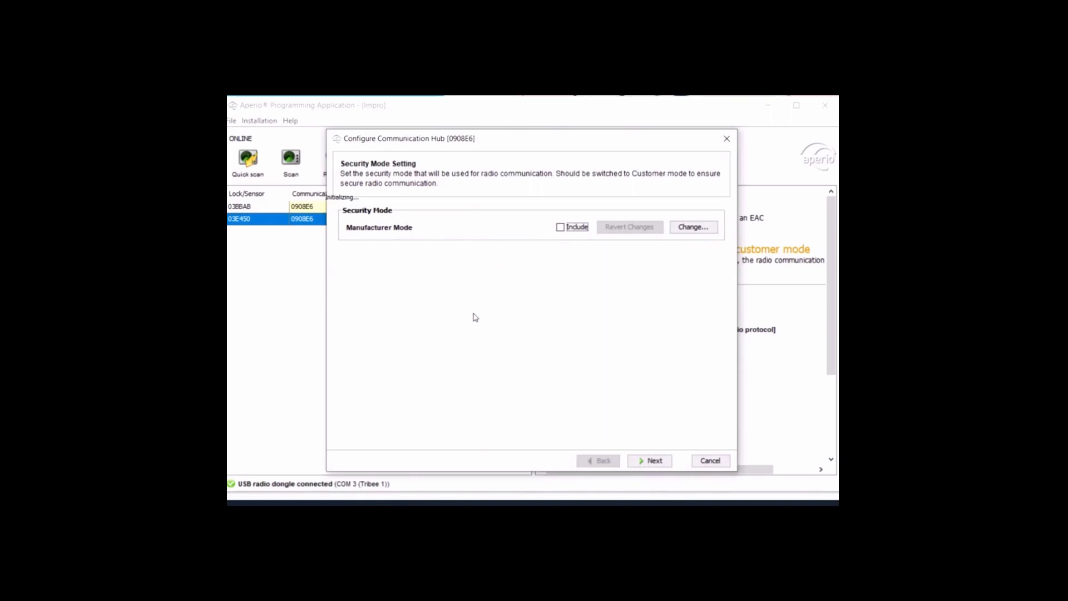
left_click(645, 461)
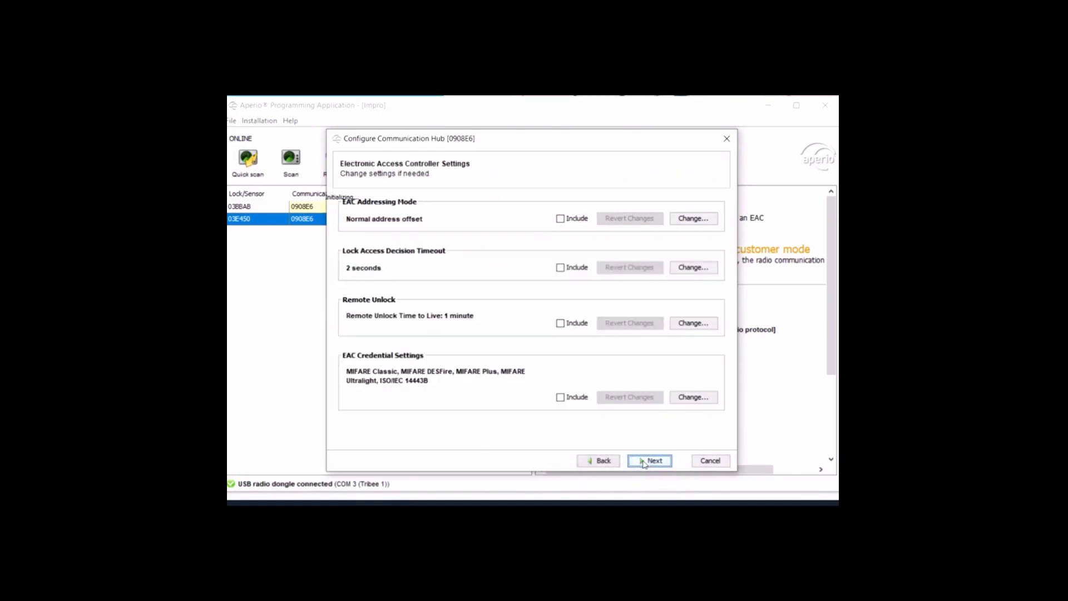
left_click(644, 462)
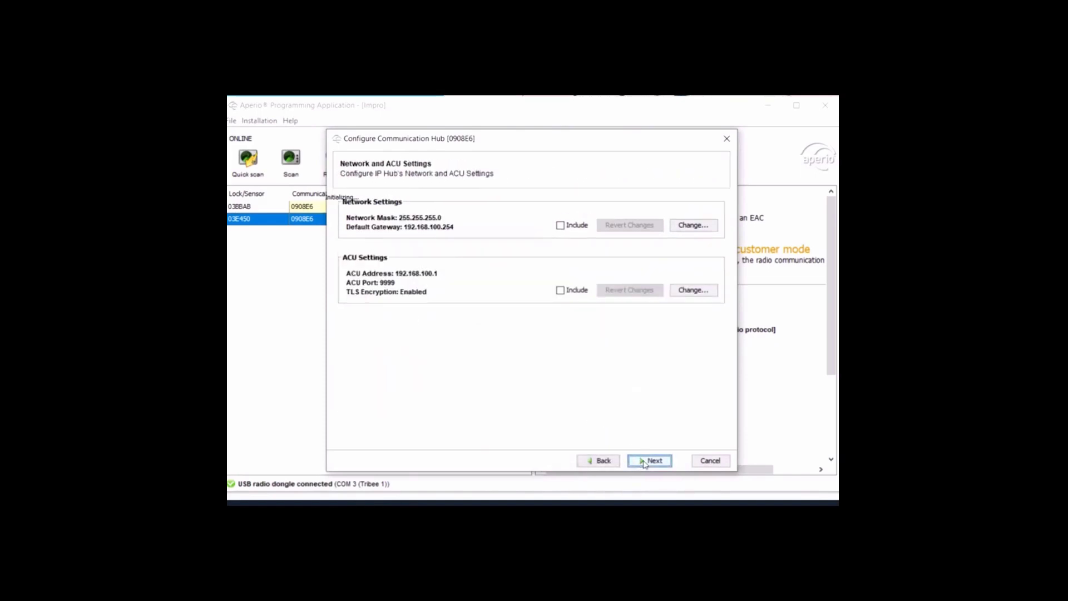
left_click(707, 295)
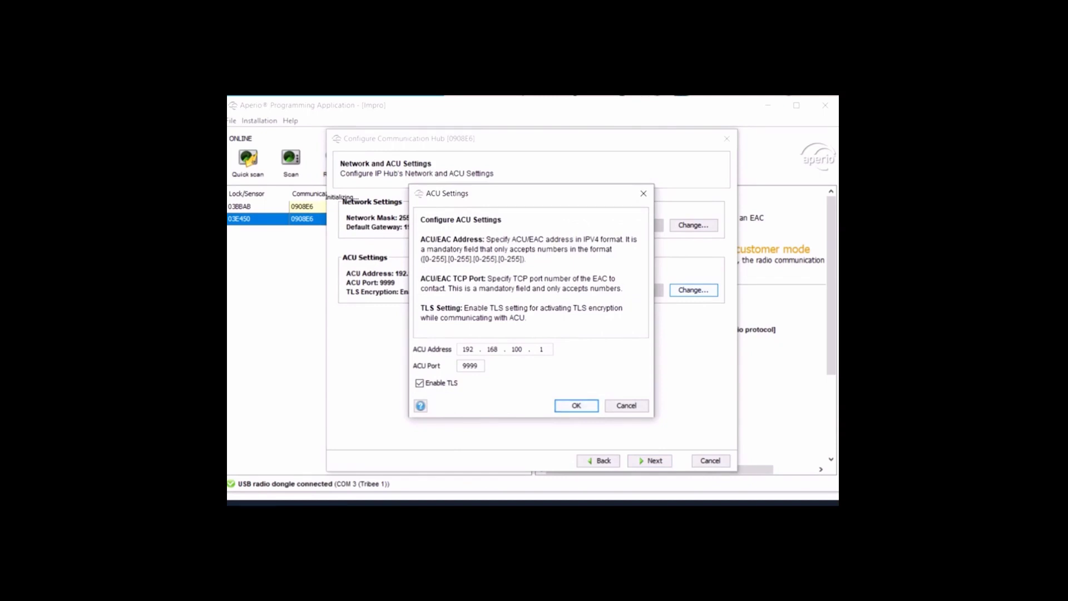
left_click(543, 350)
key("BackSpace")
type("20")
left_click(576, 406)
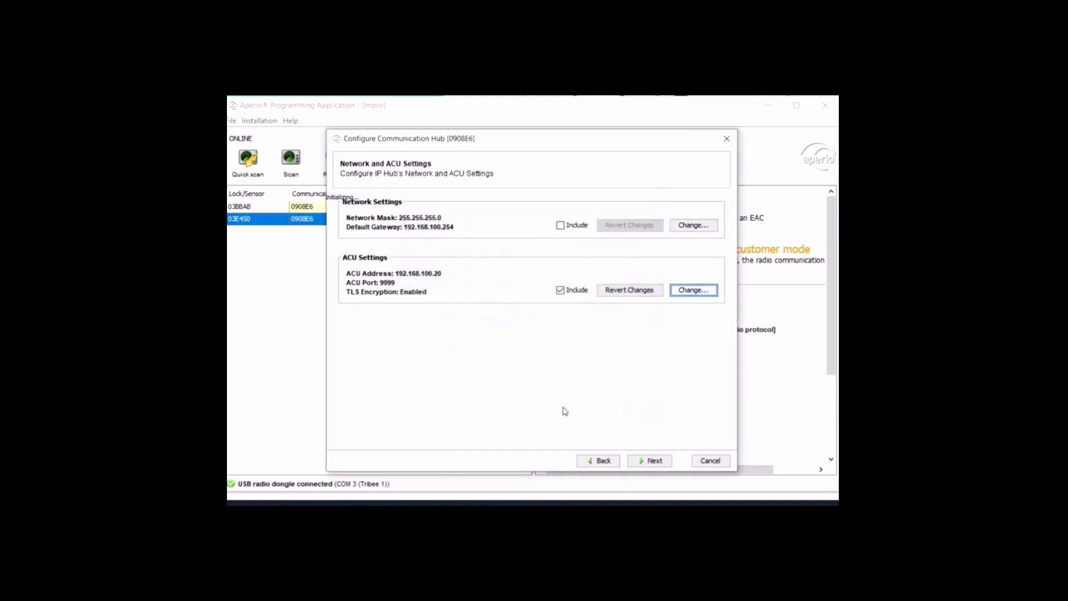
left_click(652, 462)
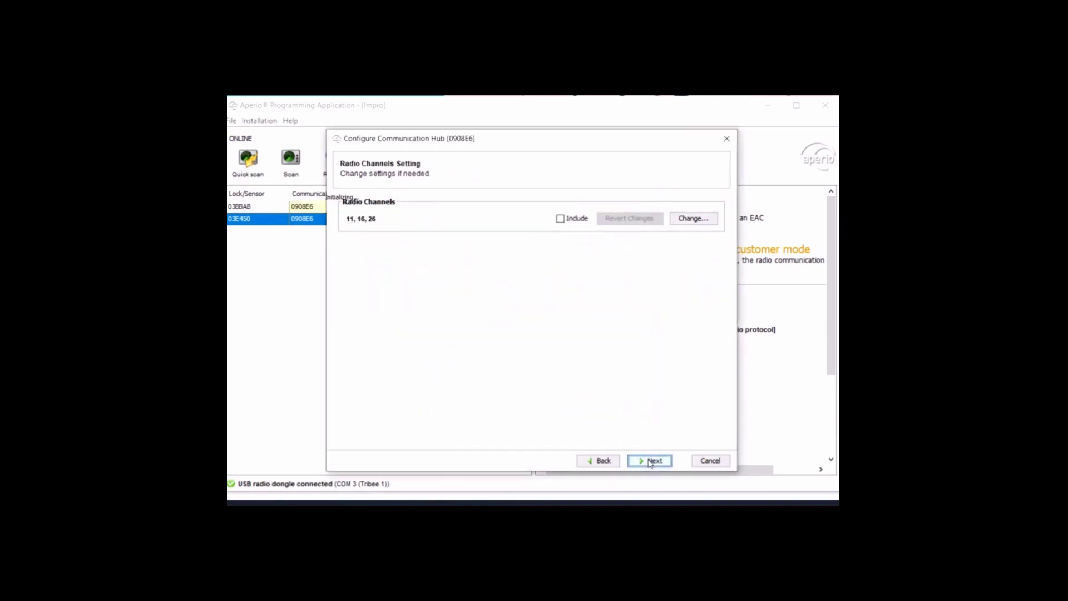
Step: Apply the new configuration to hub 0908E6 and close the wizard after the successful update
left_click(650, 461)
left_click(651, 461)
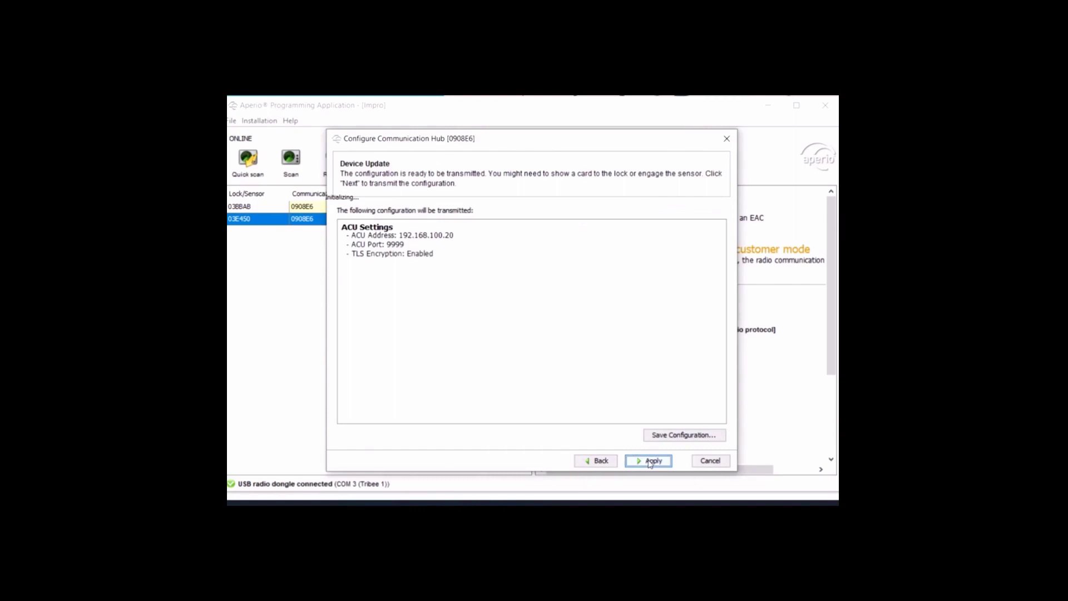
left_click(651, 461)
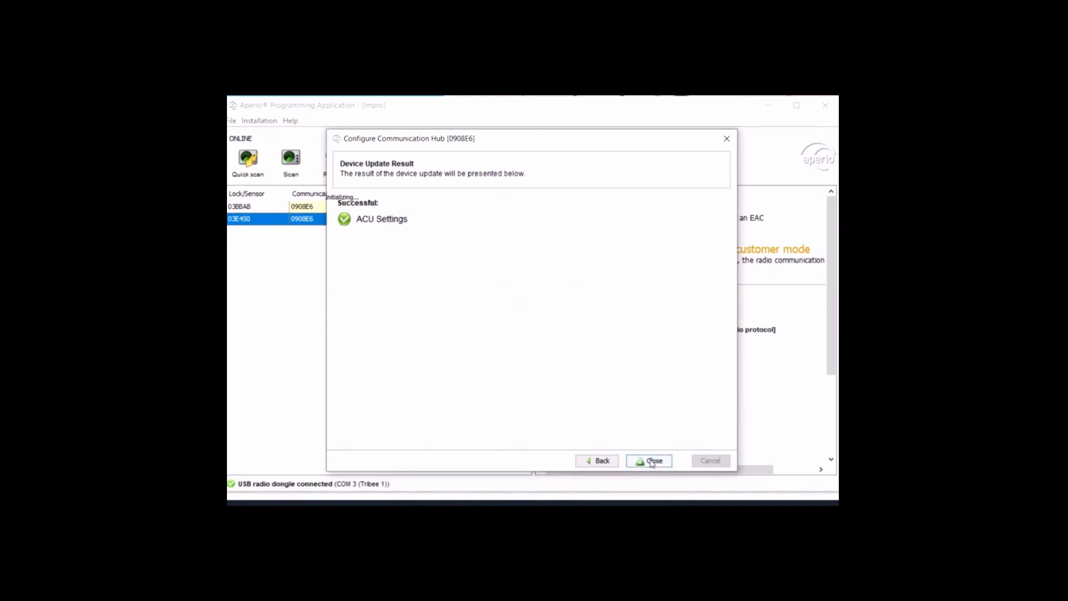
left_click(652, 461)
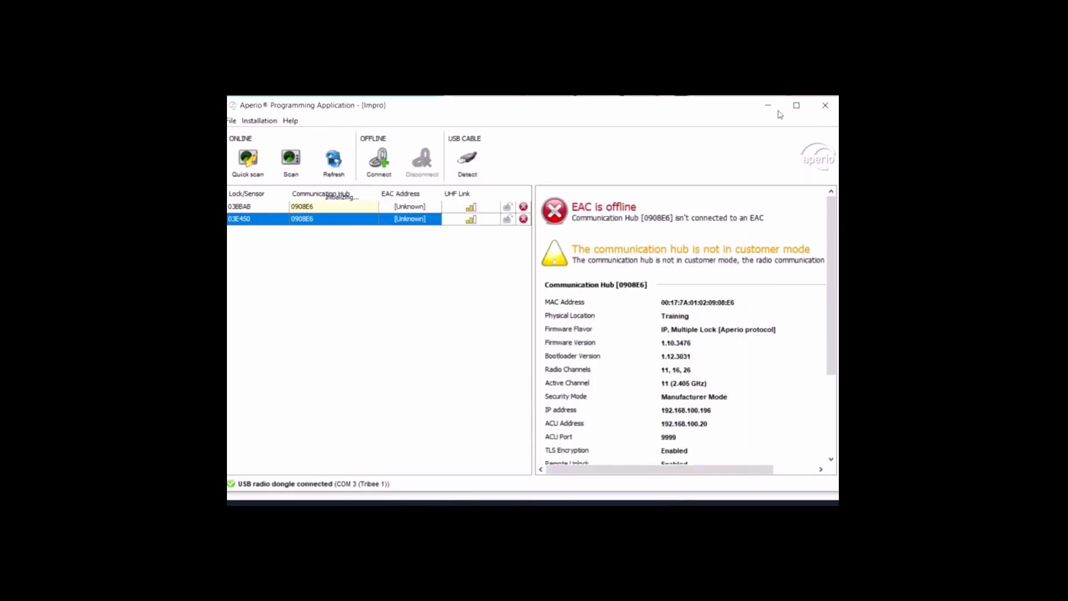